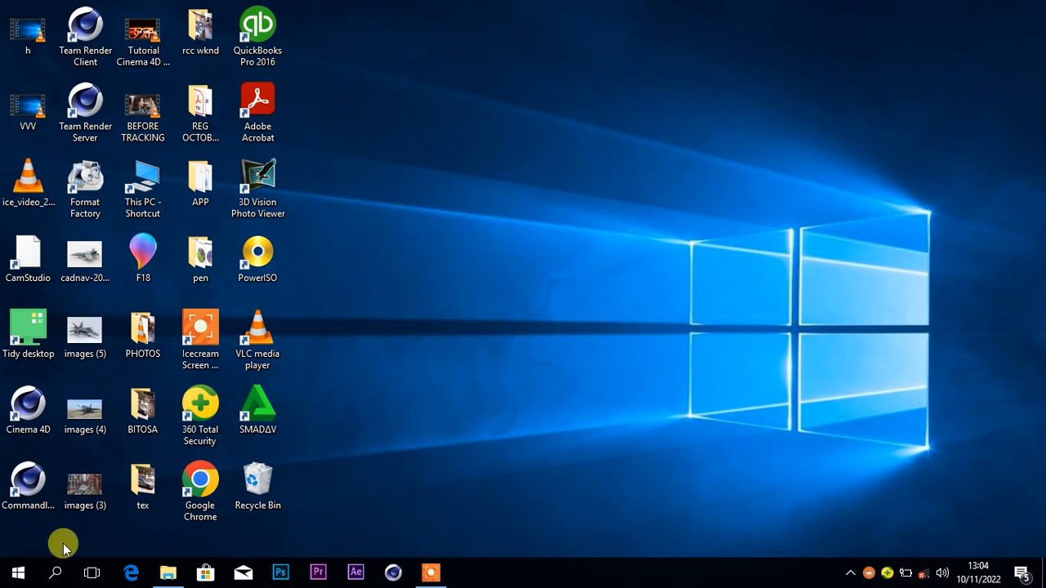
Open Microsoft Word 2010 with a blank document and dismiss the Office activation wizard
left_click(20, 573)
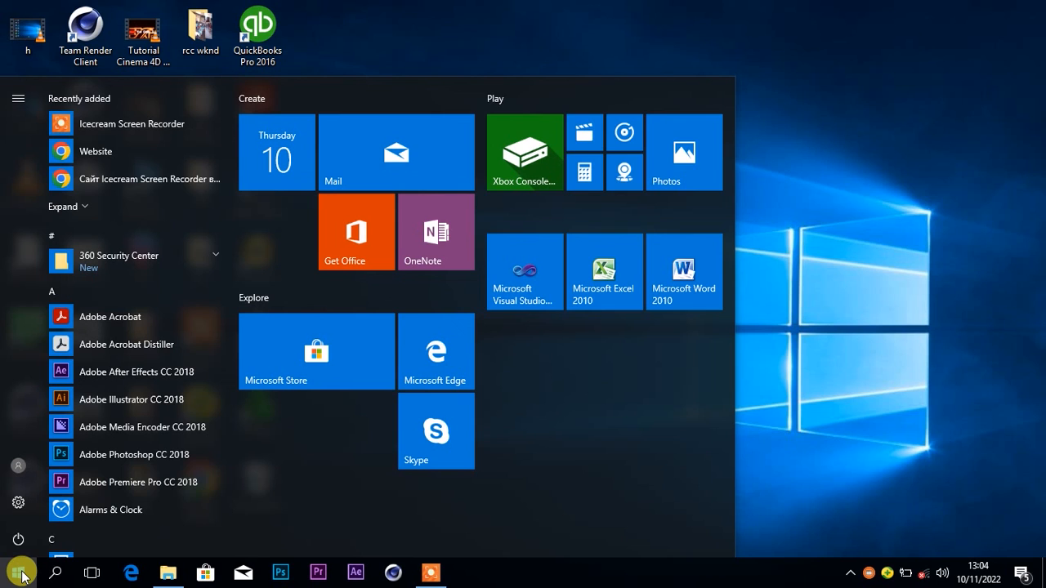
left_click(683, 286)
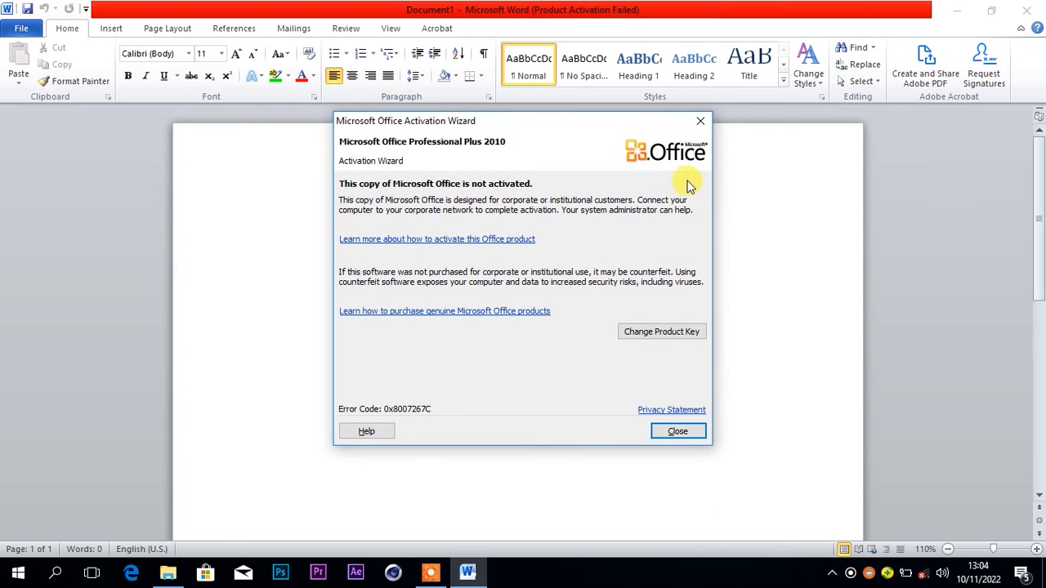
left_click(701, 123)
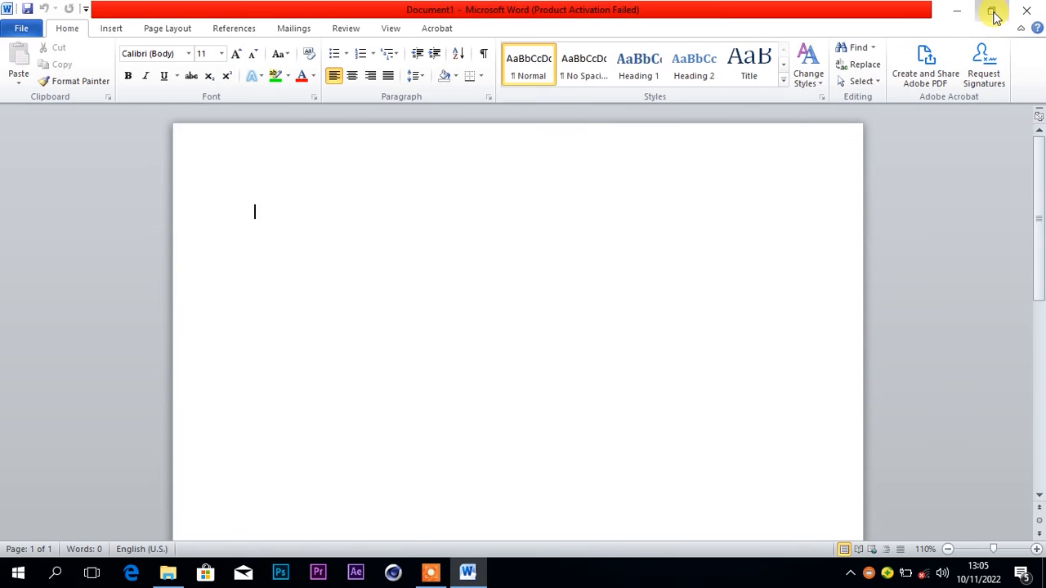
Shrink the Word window to its restored size and maximize it again, twice
left_click(992, 13)
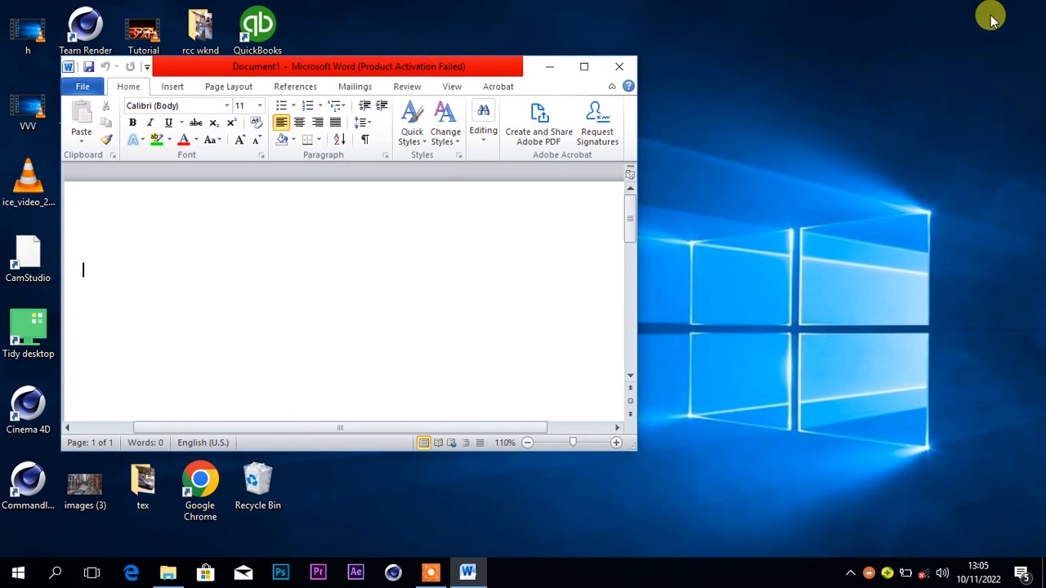
left_click(584, 72)
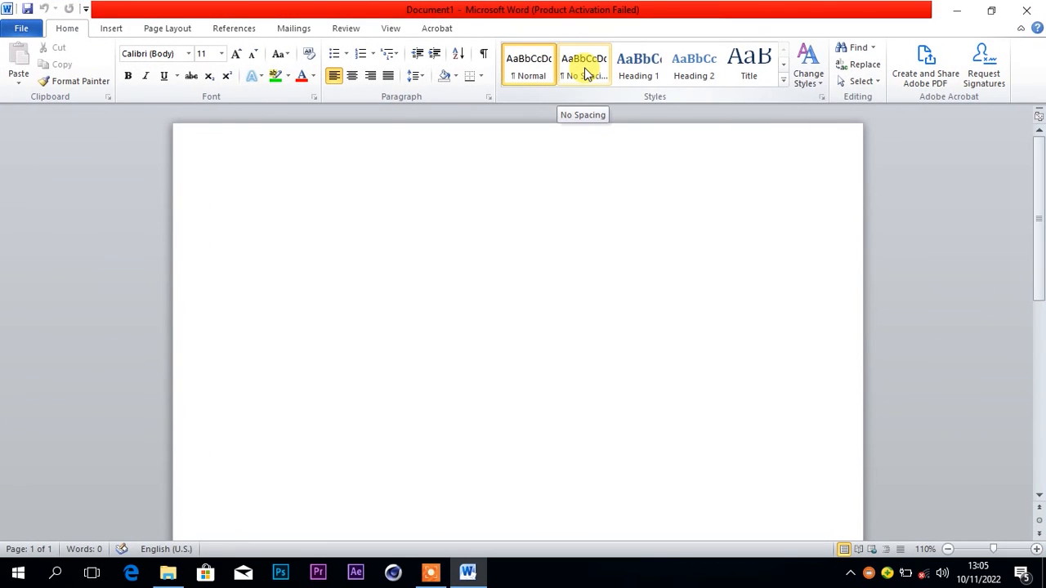
left_click(994, 14)
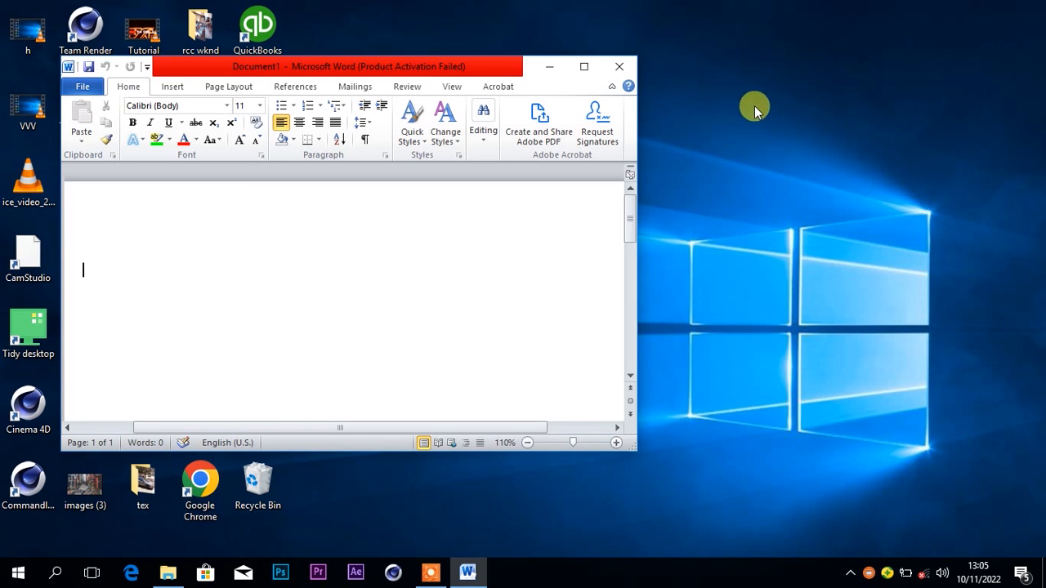
left_click(583, 67)
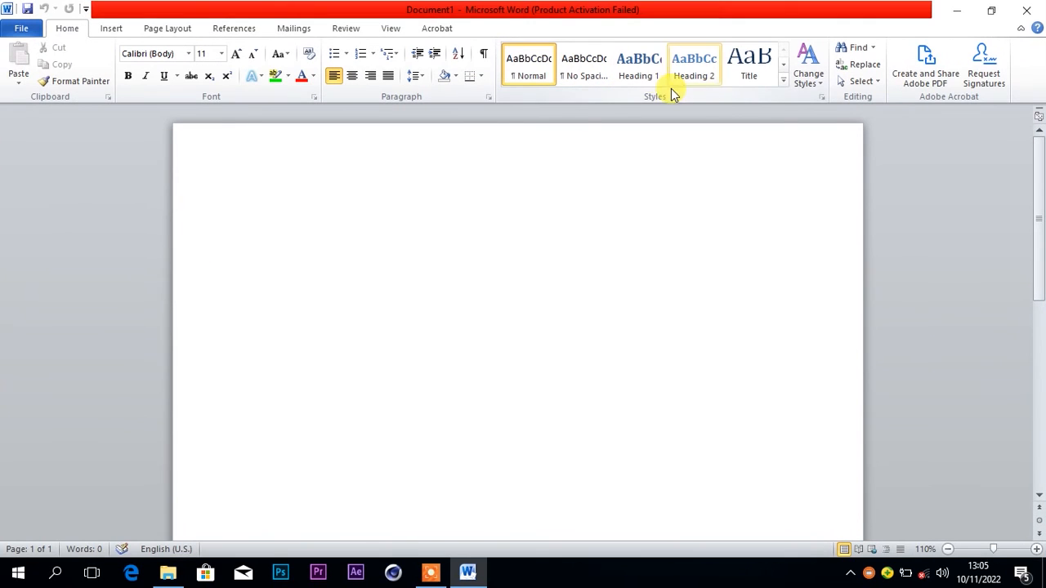
Minimize the Word window to show the desktop and bring the document back up
left_click(957, 11)
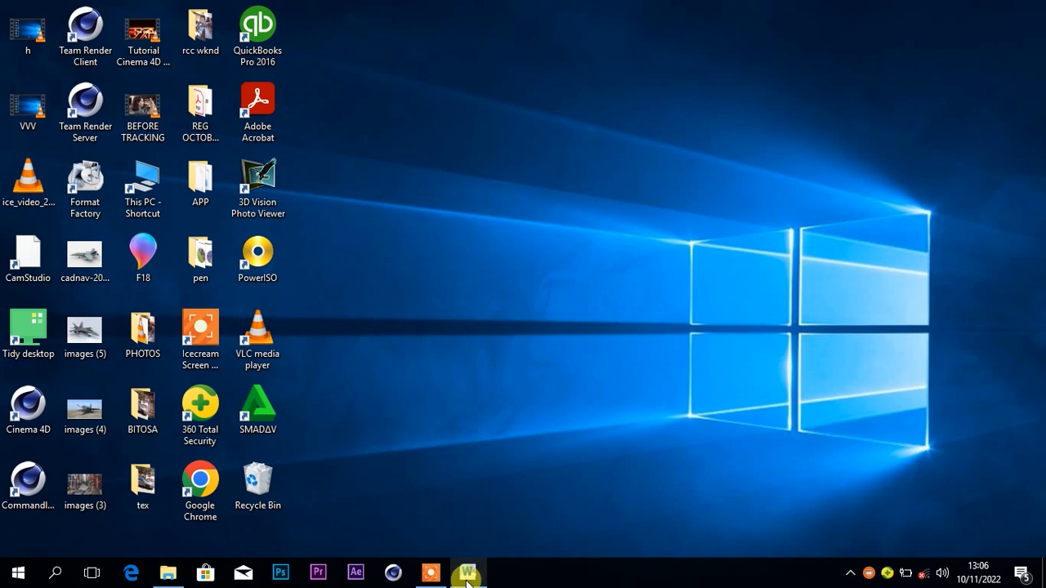
mouse_move(471, 581)
left_click(493, 515)
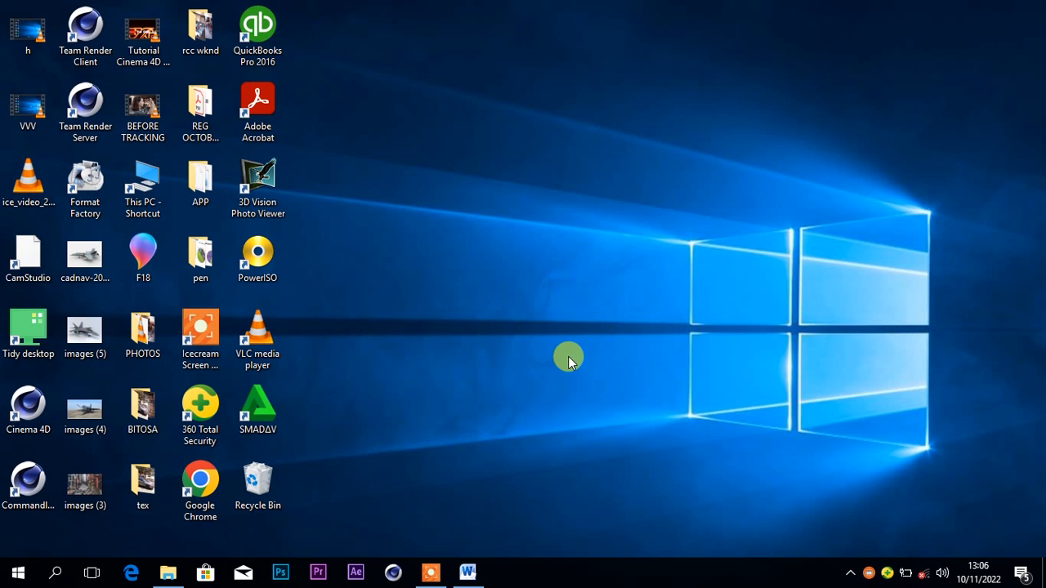
left_click(469, 579)
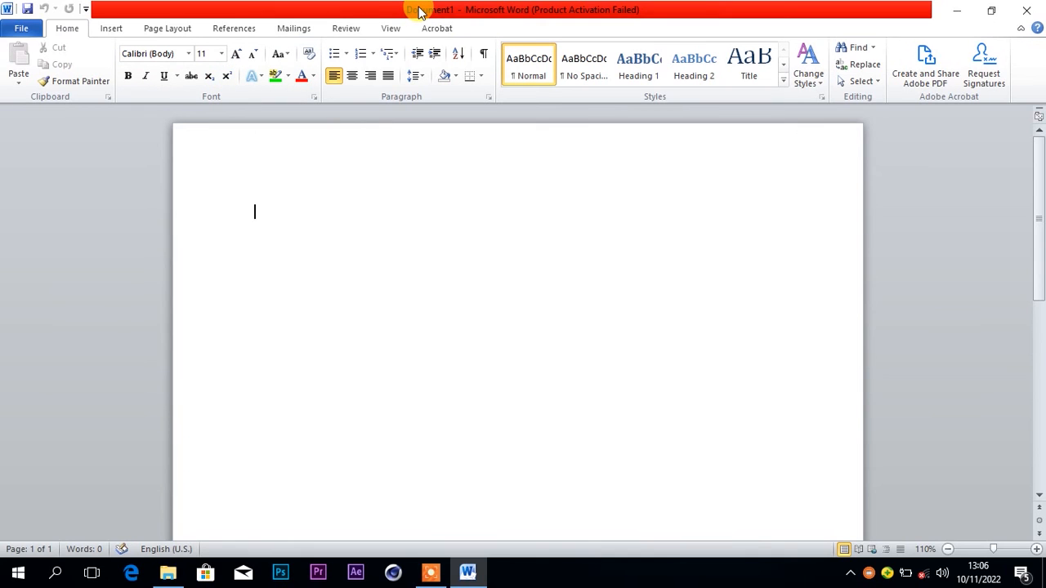
Enter the heading text "APPLICATION SOFTWARE" on the first line of the blank document
type("AP")
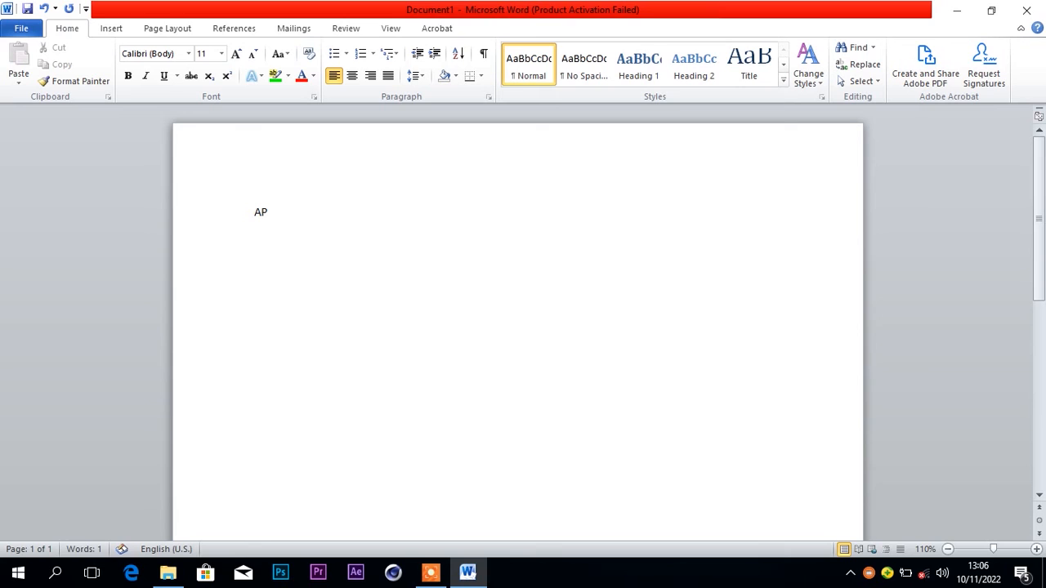
type("PLICATION SOFTWARE")
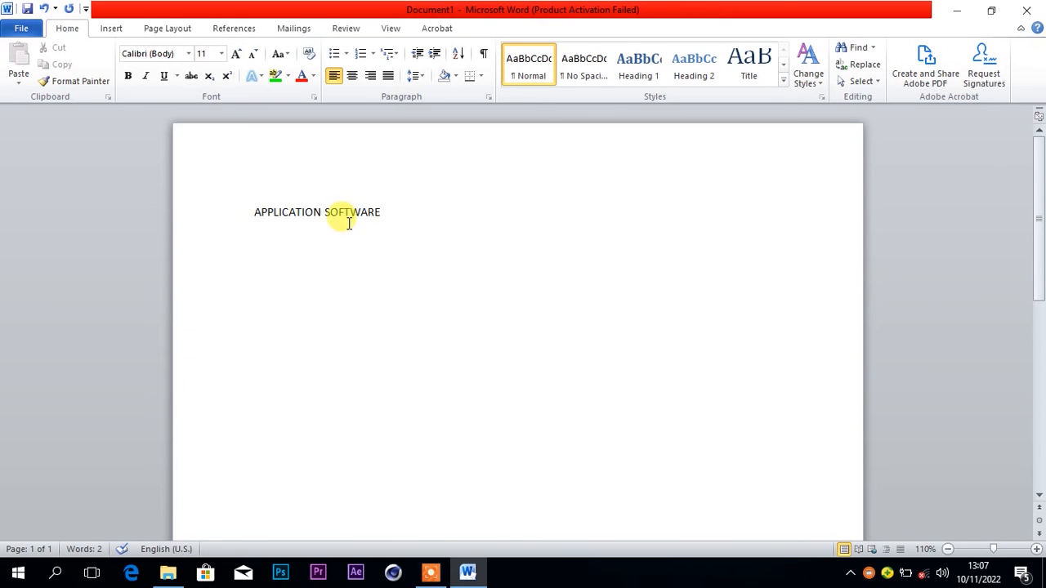
Apply bold to the whole "APPLICATION SOFTWARE" line and remove the bold again
left_click(252, 211)
left_click_drag(252, 212, 395, 210)
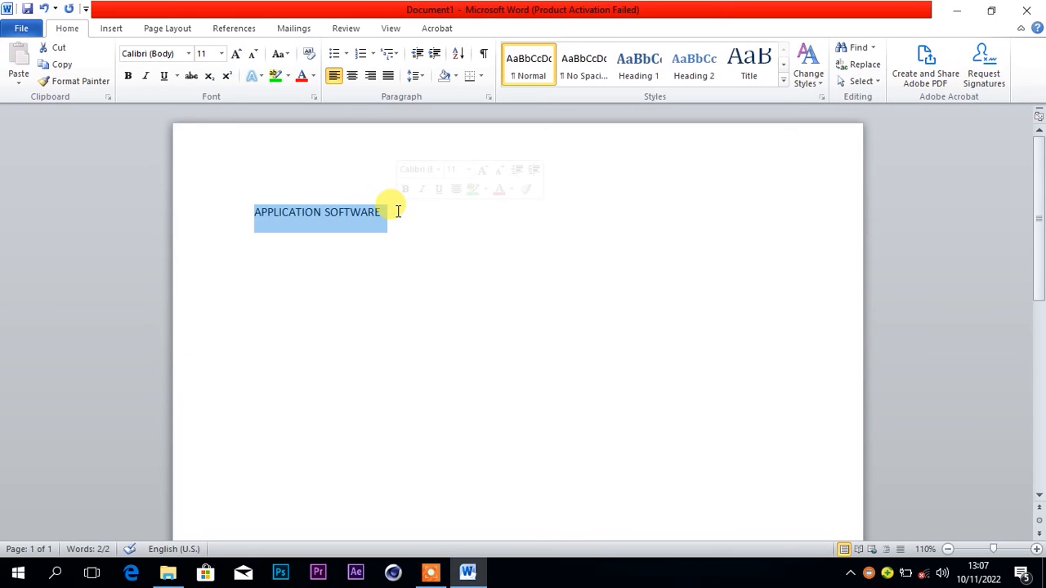
left_click(402, 211)
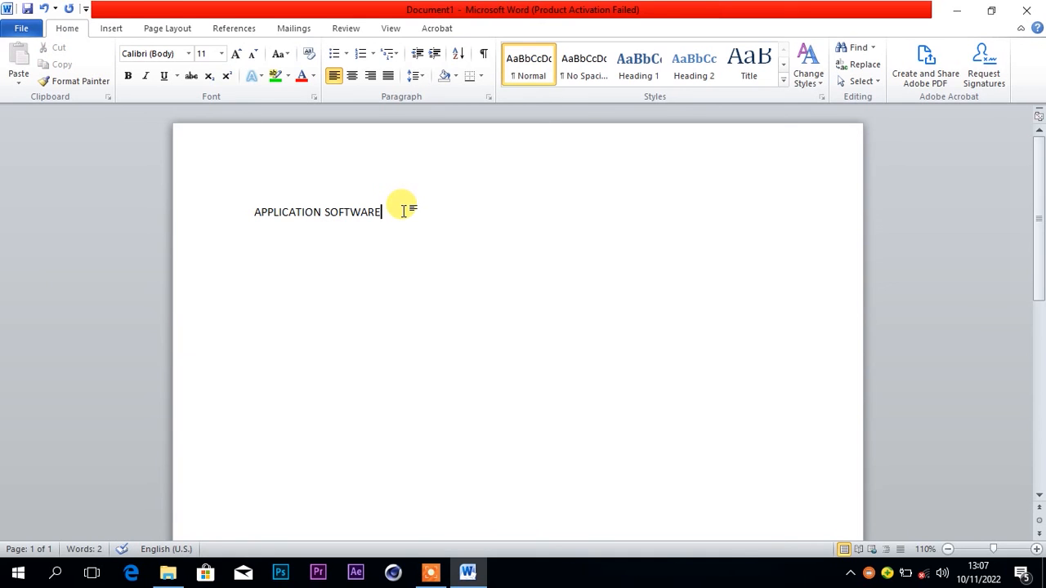
left_click_drag(394, 211, 249, 229)
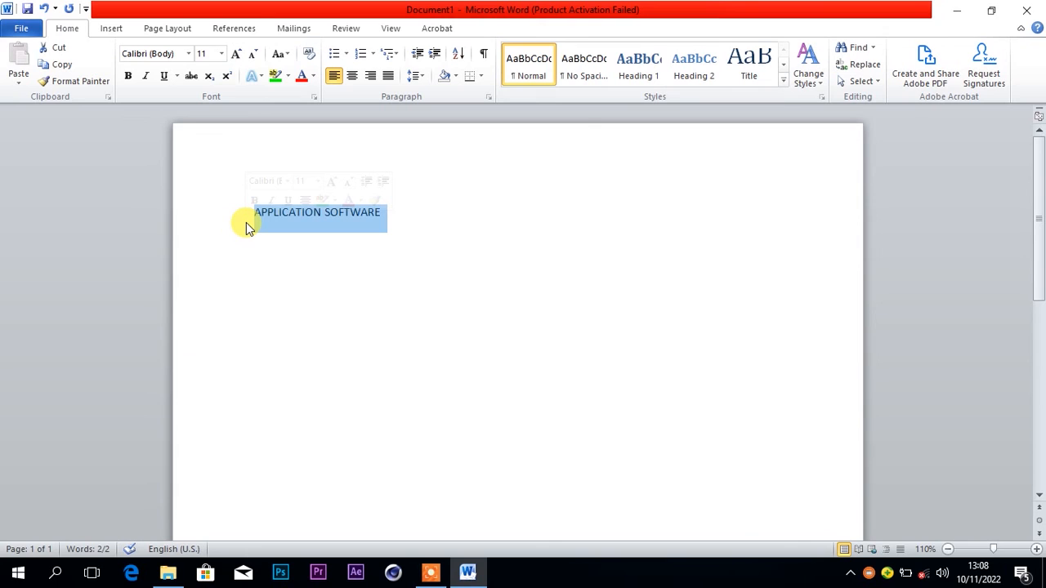
left_click(130, 80)
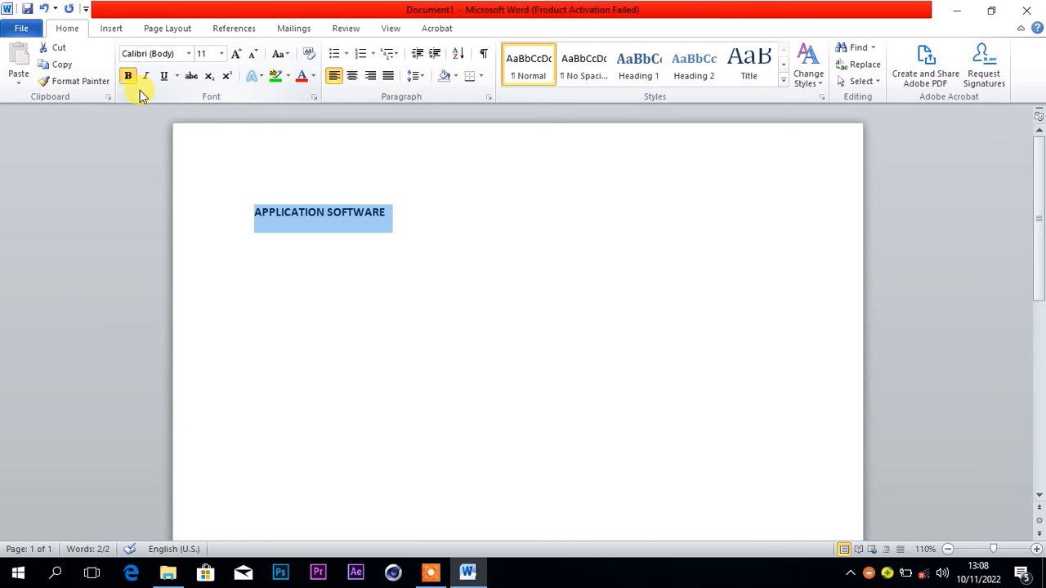
left_click(128, 76)
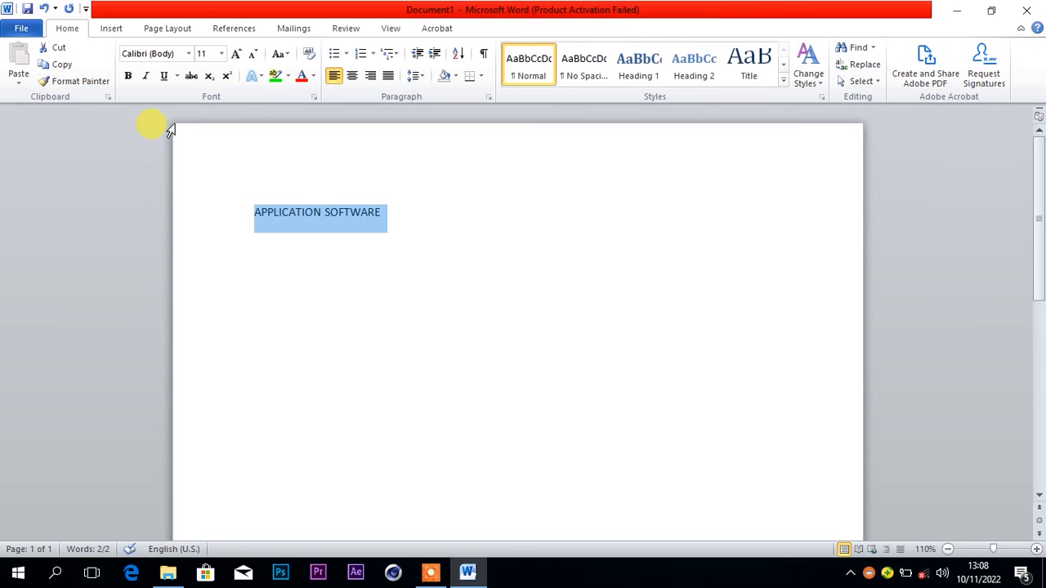
left_click(420, 204)
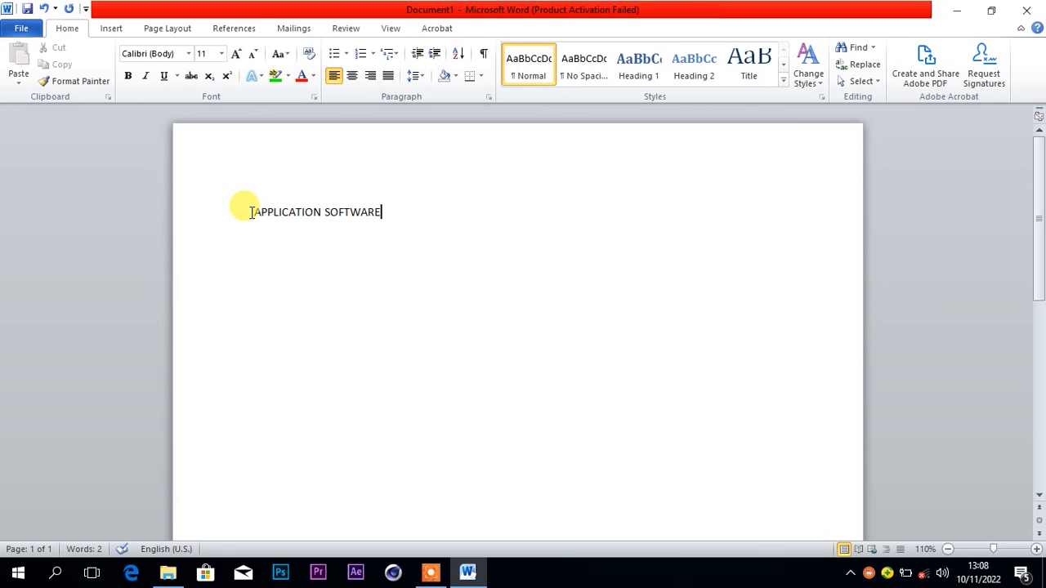
Italicize the whole "APPLICATION SOFTWARE" line and turn the italics off again
left_click_drag(252, 213, 380, 204)
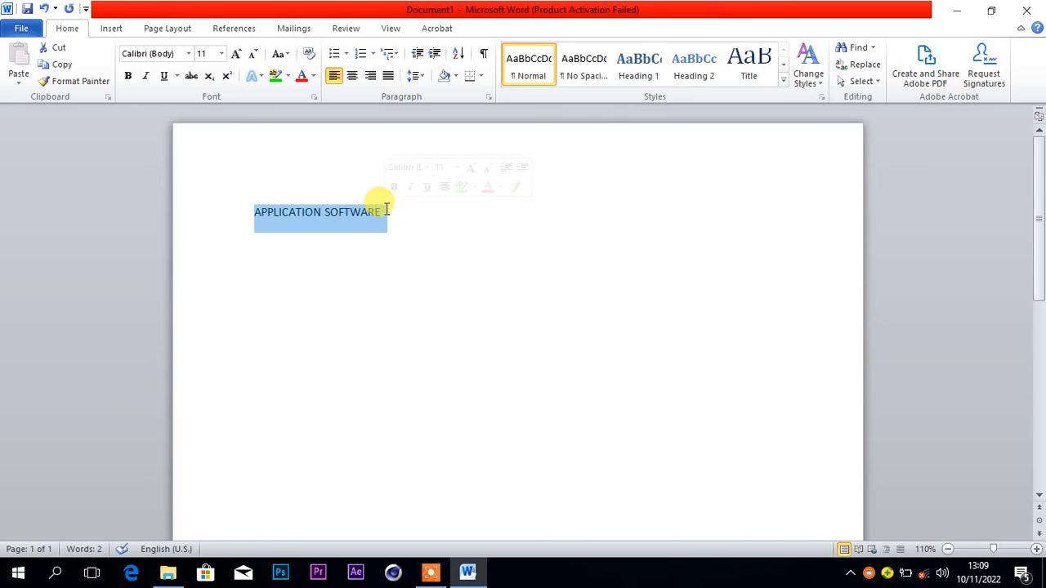
left_click(144, 80)
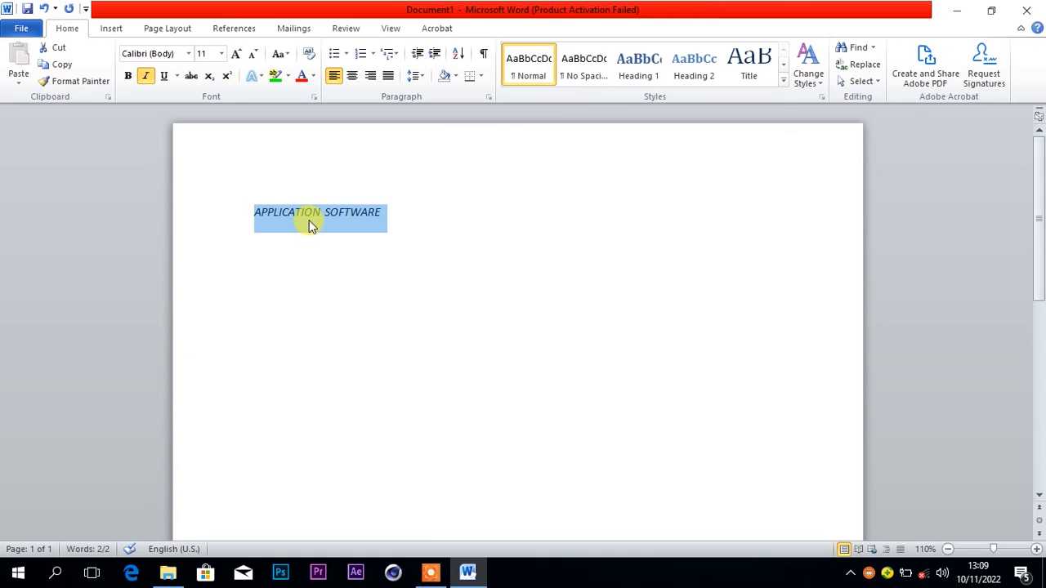
left_click(45, 9)
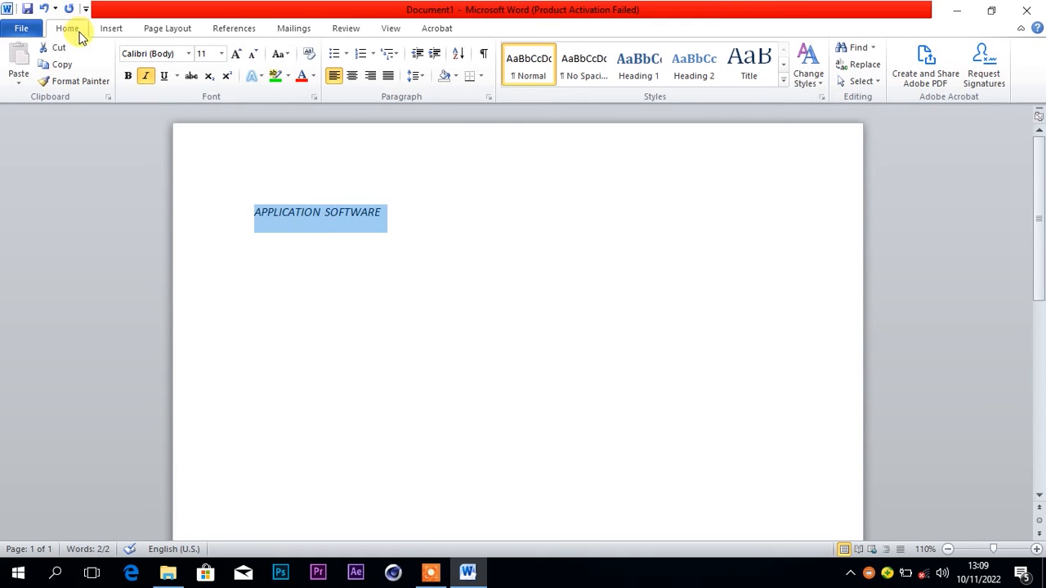
left_click(142, 77)
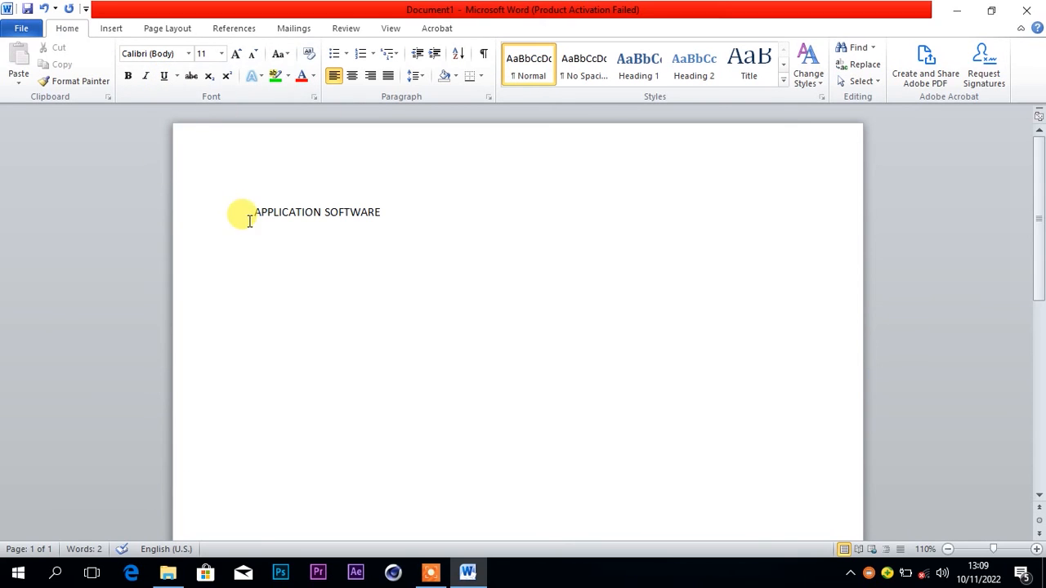
Underline the "APPLICATION SOFTWARE" line, remove the underline and deselect the text
left_click_drag(251, 212, 380, 209)
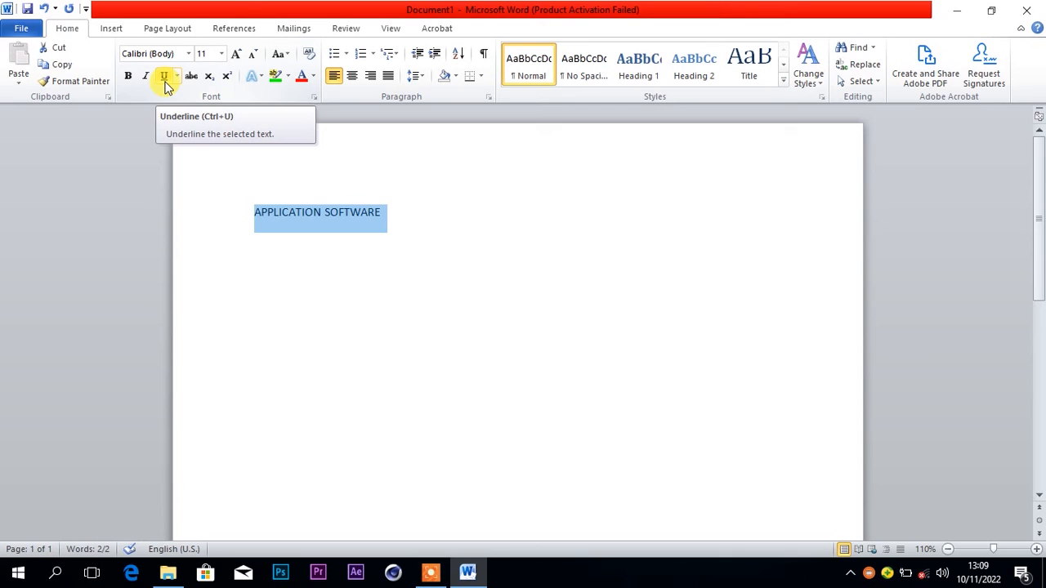
left_click(164, 77)
left_click(165, 80)
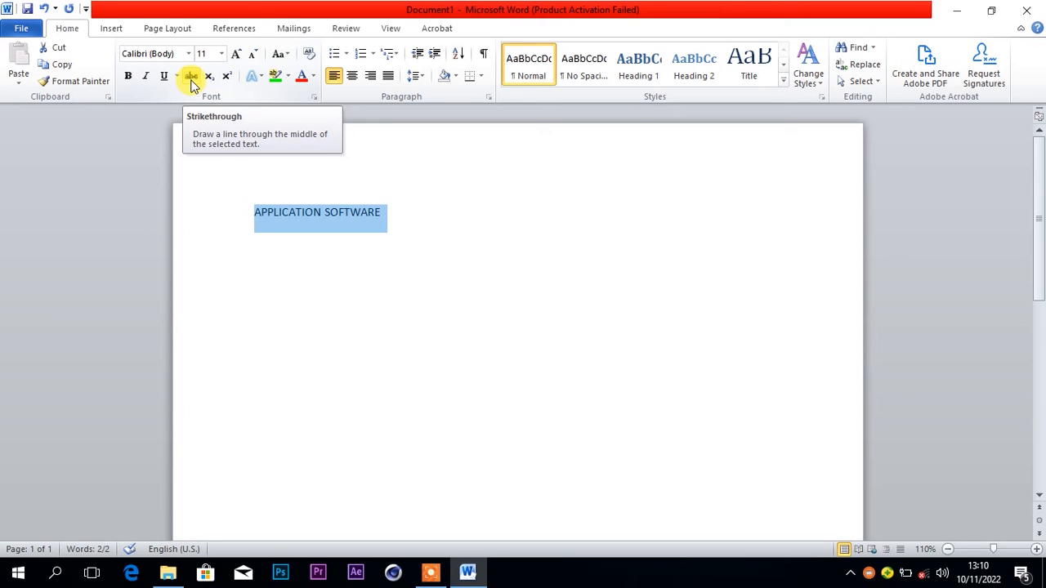
left_click(353, 255)
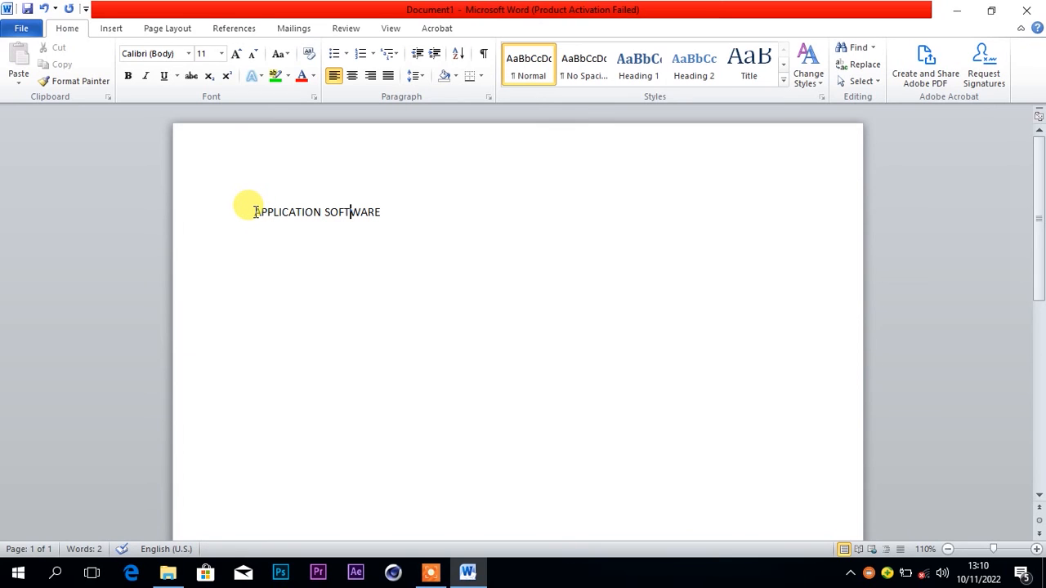
Apply strikethrough to the "APPLICATION SOFTWARE" line and undo it, leaving the cursor at the line's end
left_click_drag(254, 212, 388, 217)
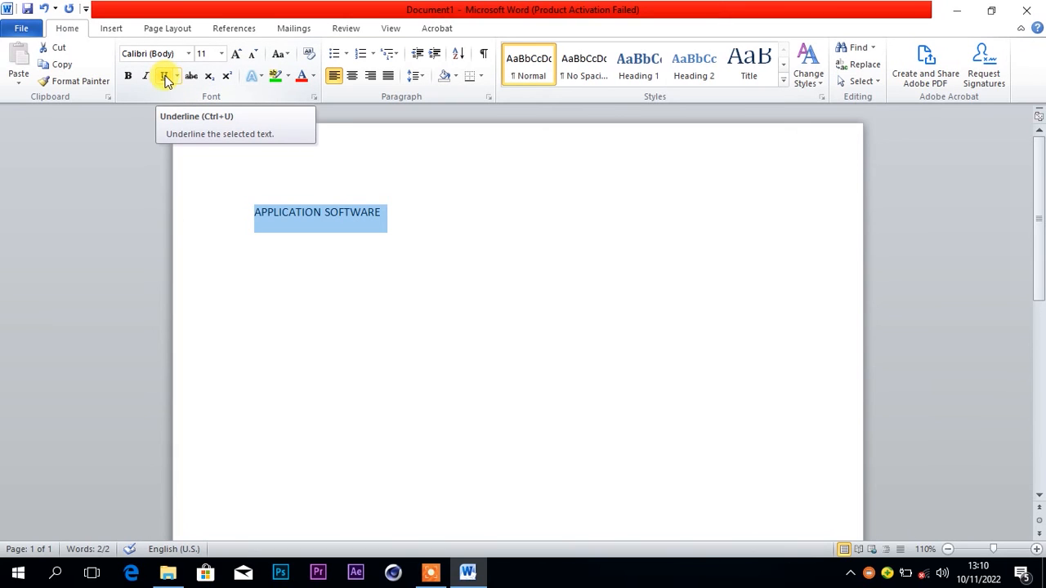
left_click(191, 76)
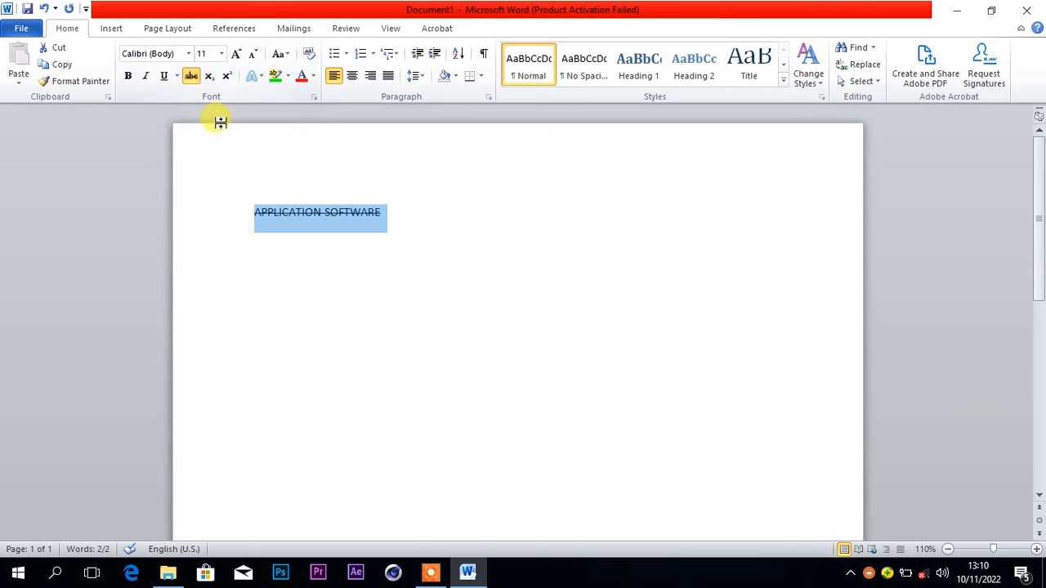
left_click(396, 211)
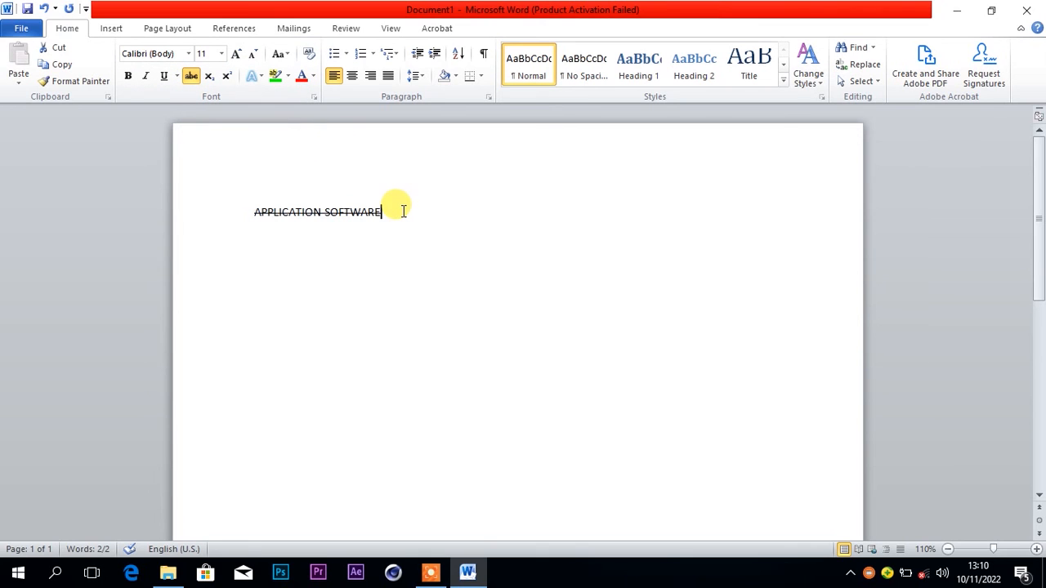
left_click(45, 10)
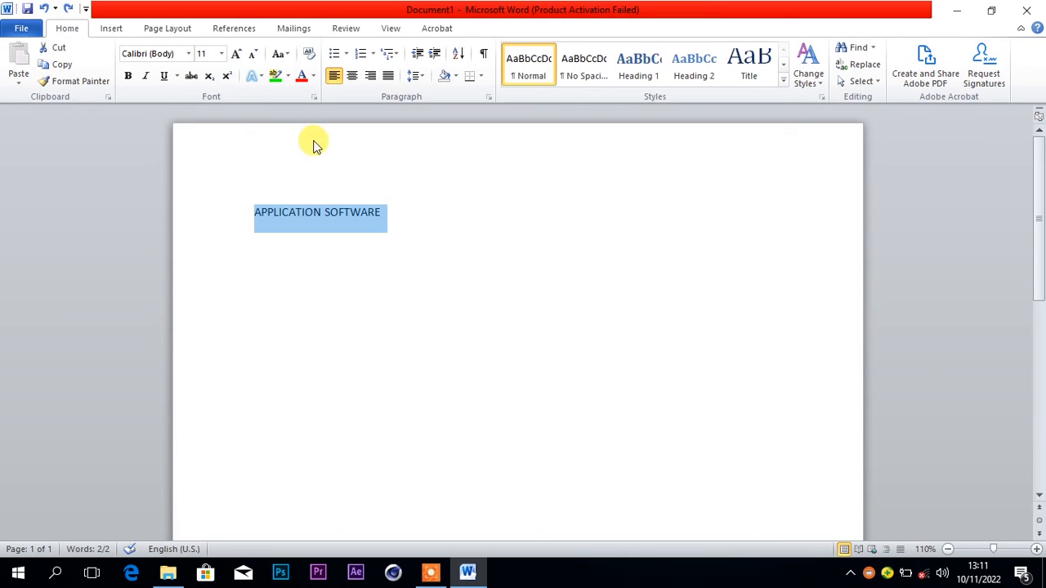
left_click(409, 210)
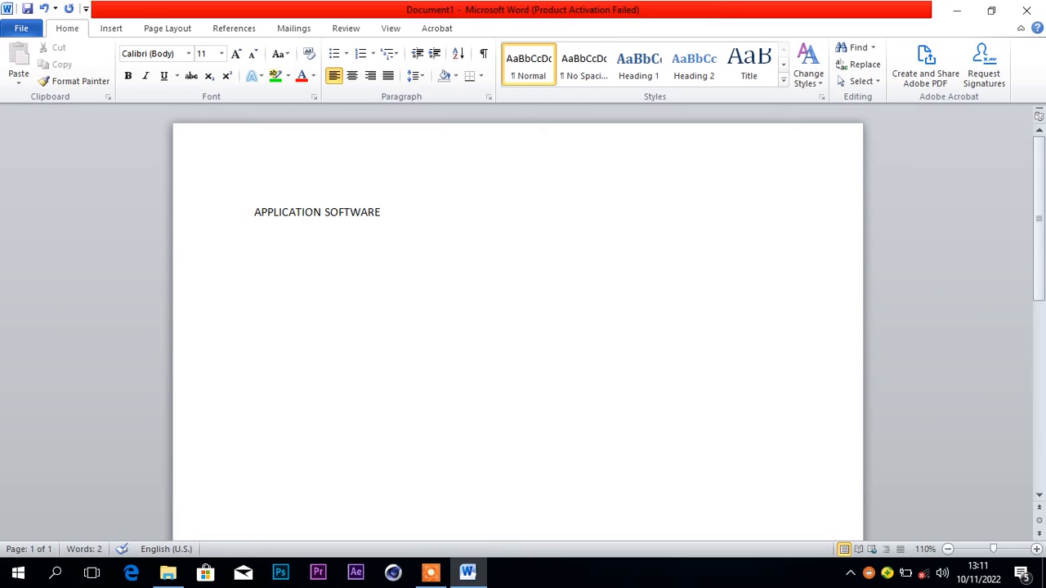
Add a 4 with a subscript 2 after "APPLICATION SOFTWARE" and switch subscript off
type("4")
left_click(210, 83)
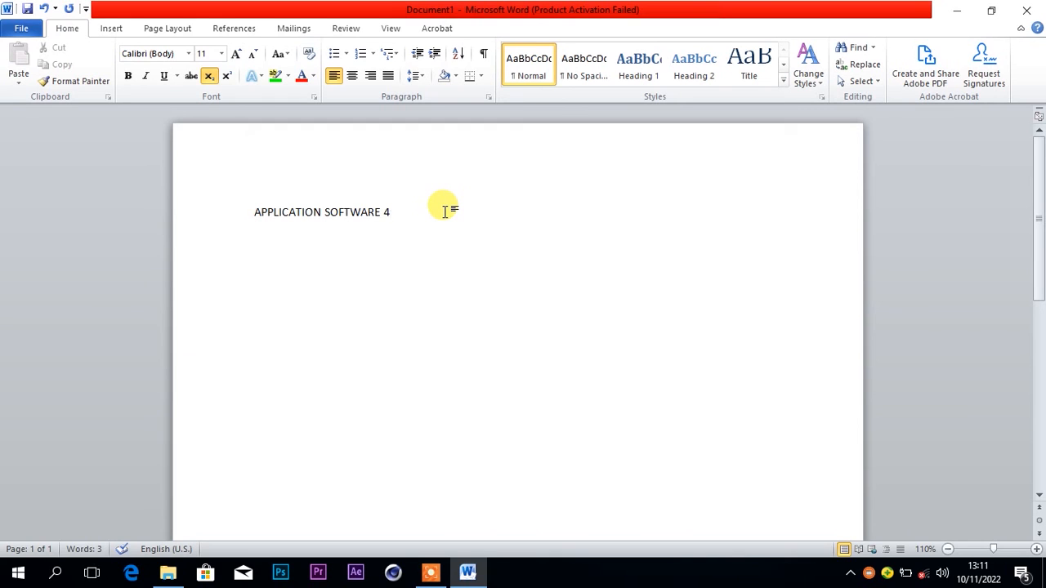
type("2")
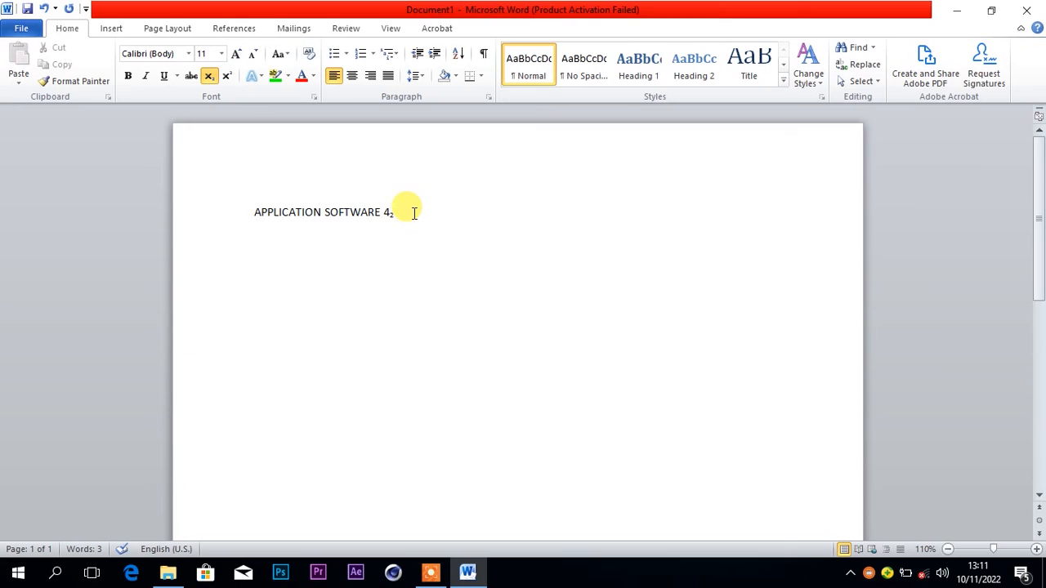
left_click(214, 78)
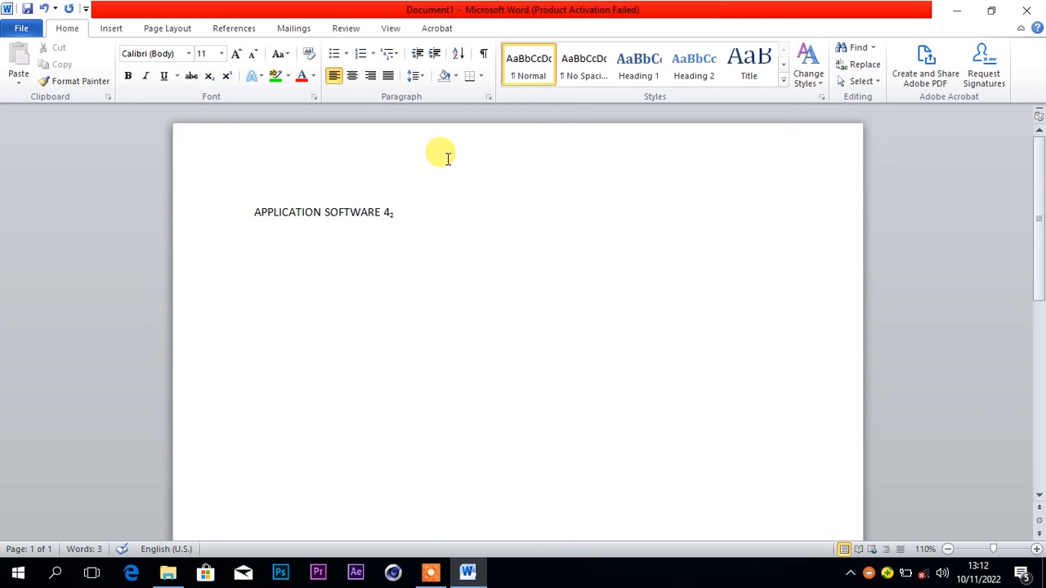
Add another 4 with a superscript 3 at the end of the line
type("4")
left_click(231, 76)
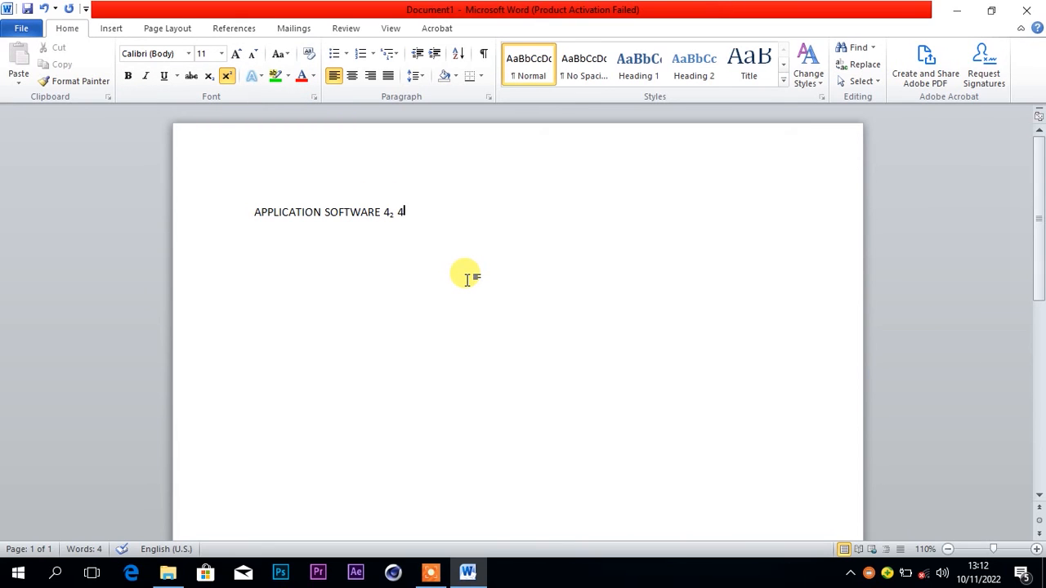
type("3")
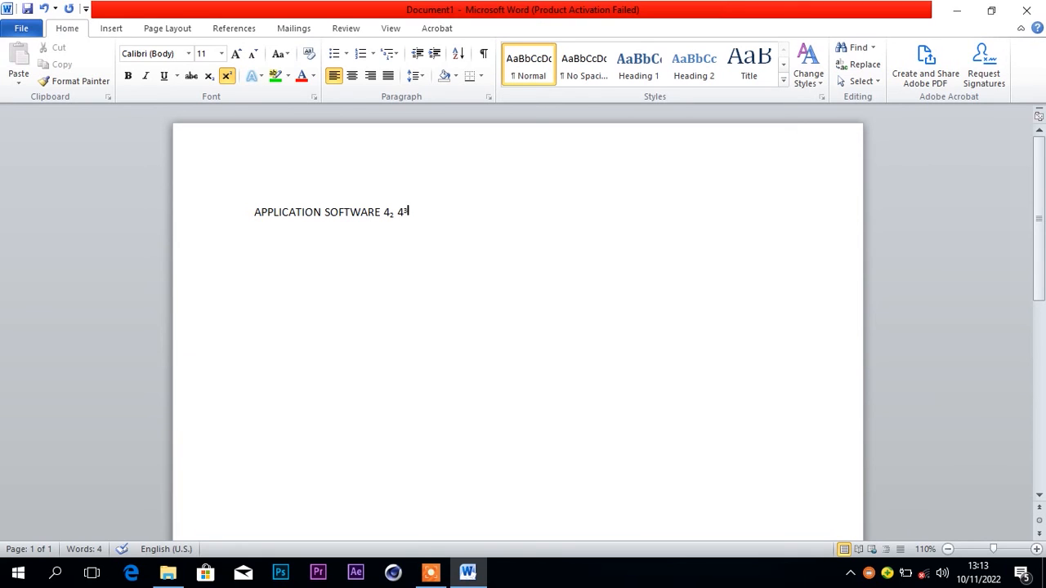
Switch superscript off, apply a blue gradient text effect to the "APPLICATION SOFTWARE" line, undo the effect and deselect the text
left_click(227, 78)
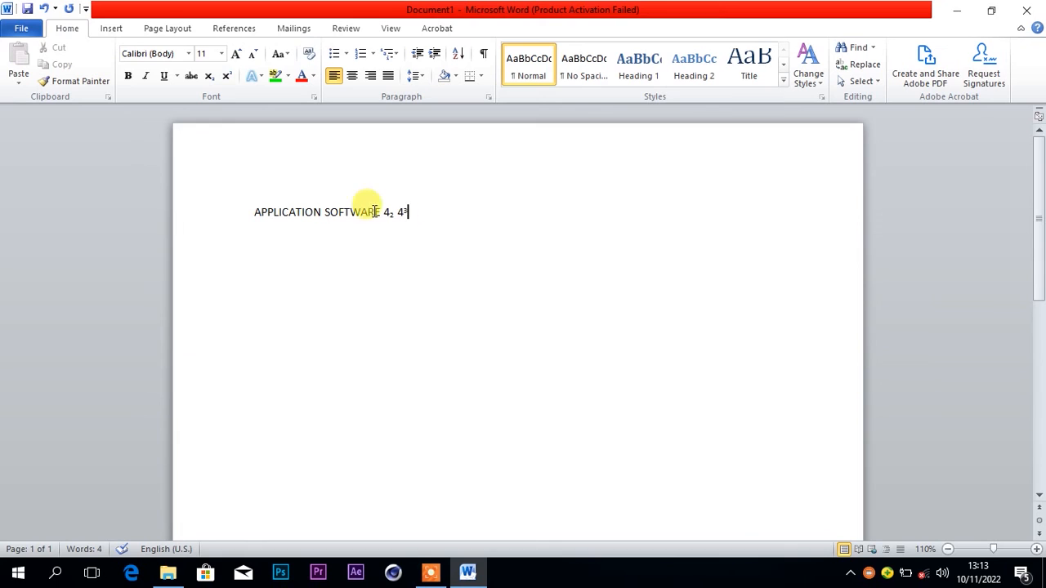
left_click_drag(249, 215, 414, 217)
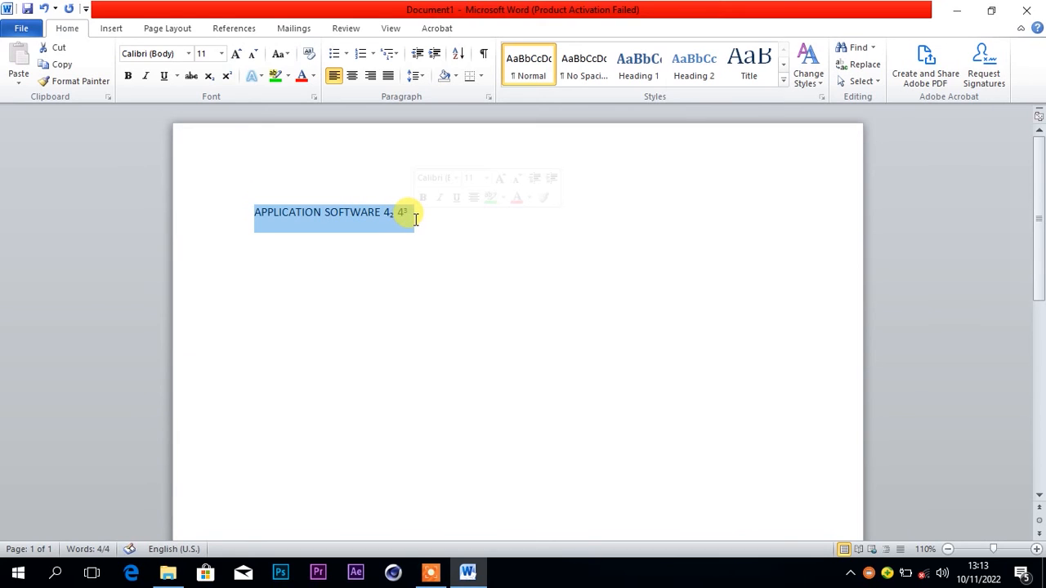
left_click(252, 78)
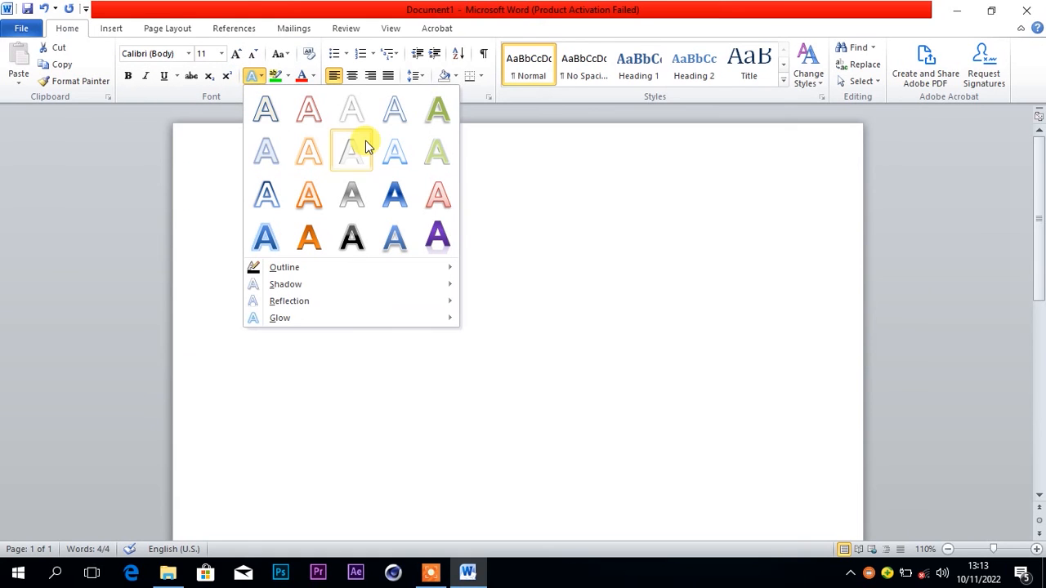
left_click(395, 199)
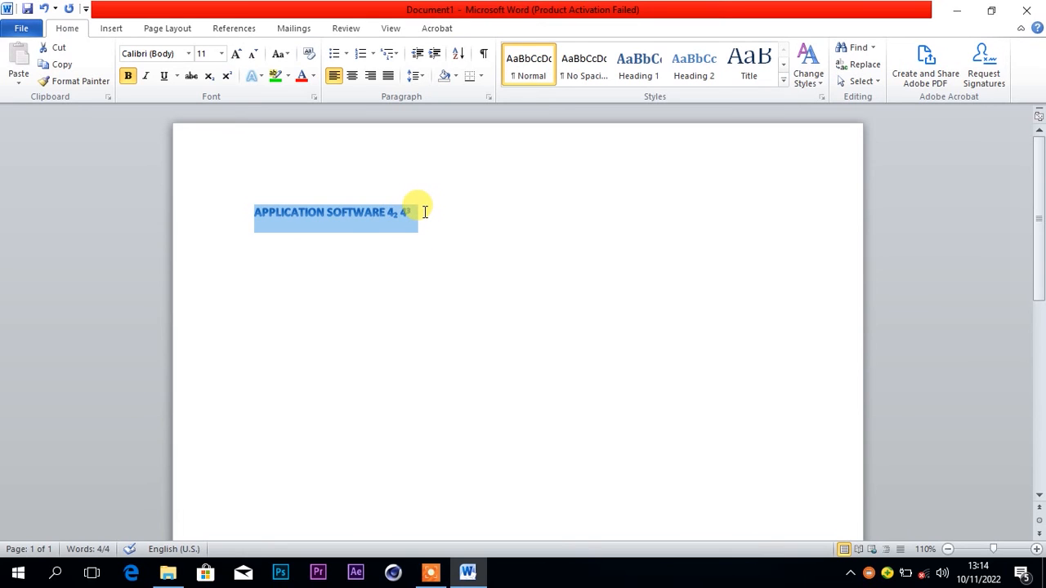
left_click(424, 212)
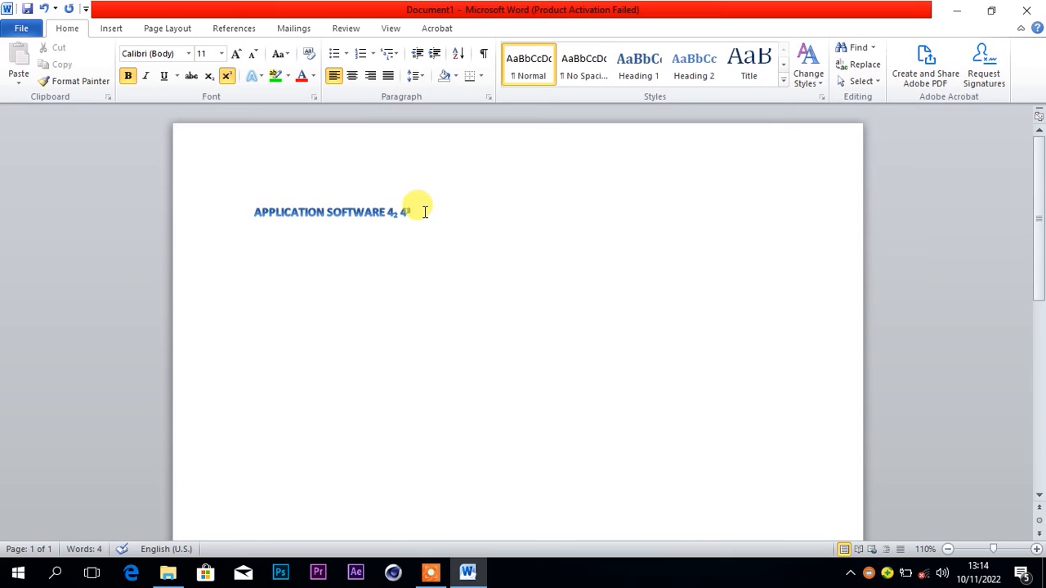
left_click(43, 9)
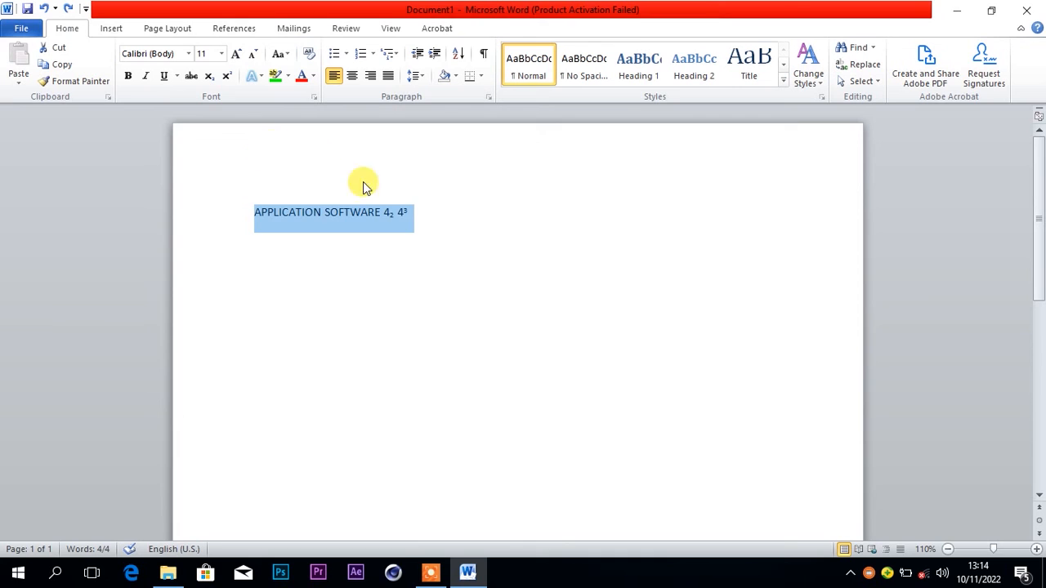
left_click(460, 243)
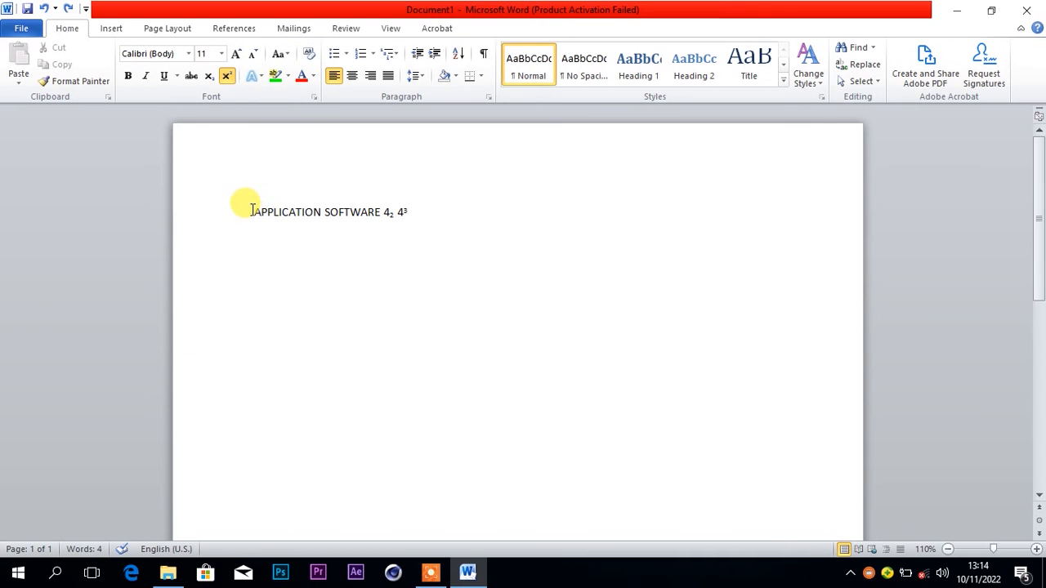
Highlight the "APPLICATION SOFTWARE" line in Bright Green, undo the highlight and deselect the text
left_click_drag(253, 210, 447, 186)
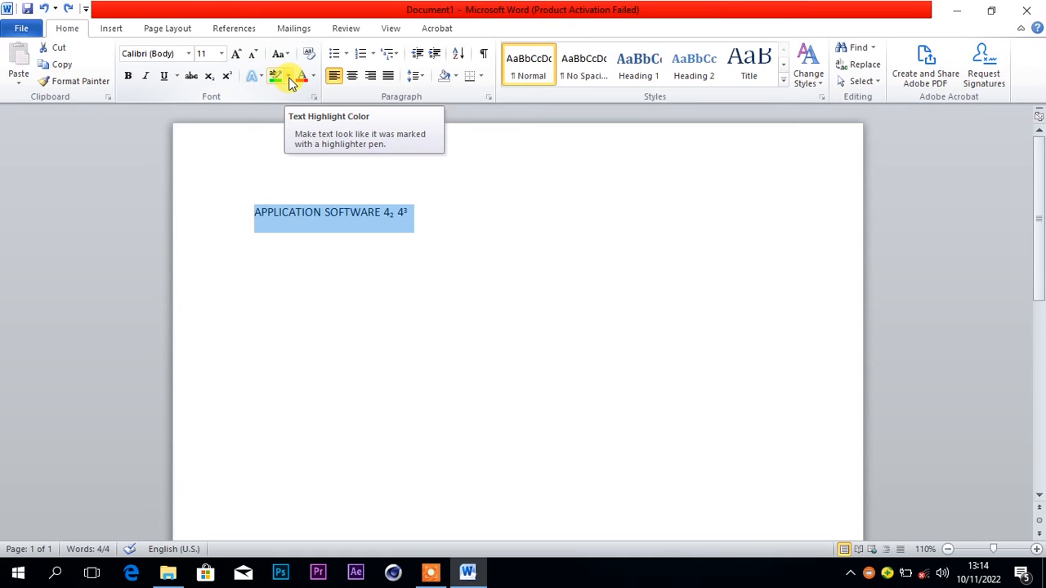
left_click(290, 76)
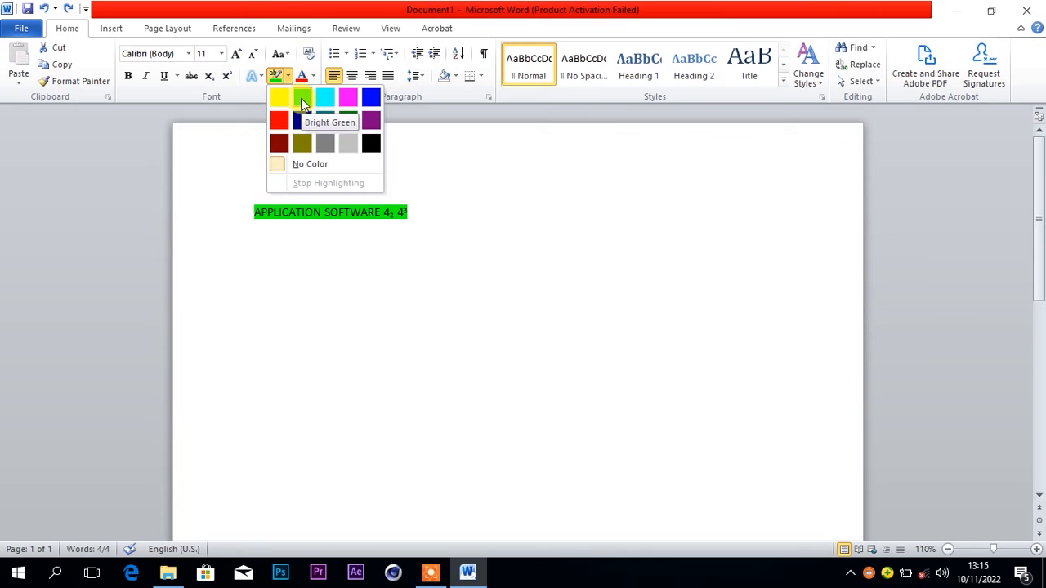
left_click(301, 98)
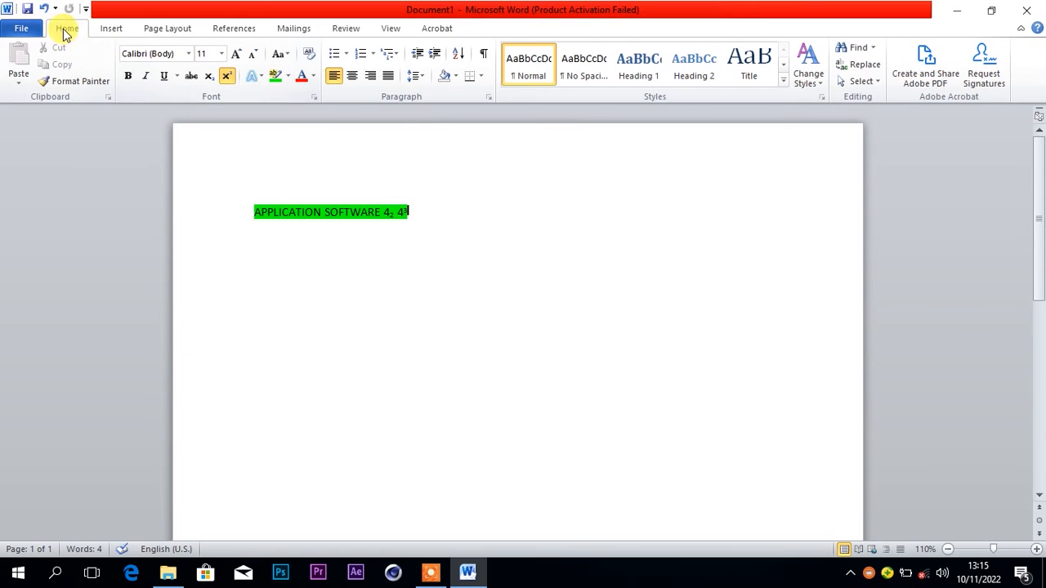
left_click(45, 9)
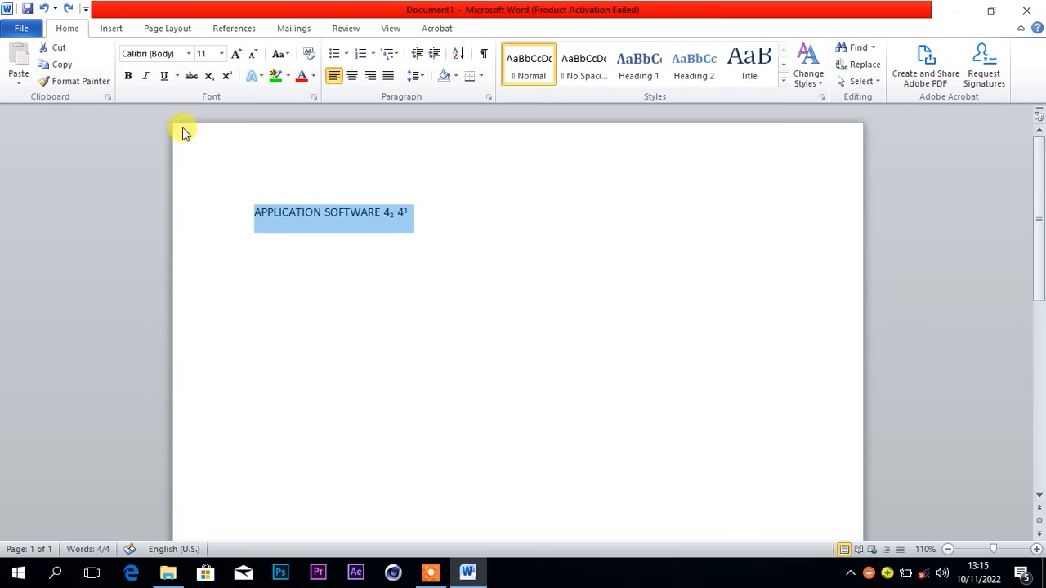
left_click(421, 208)
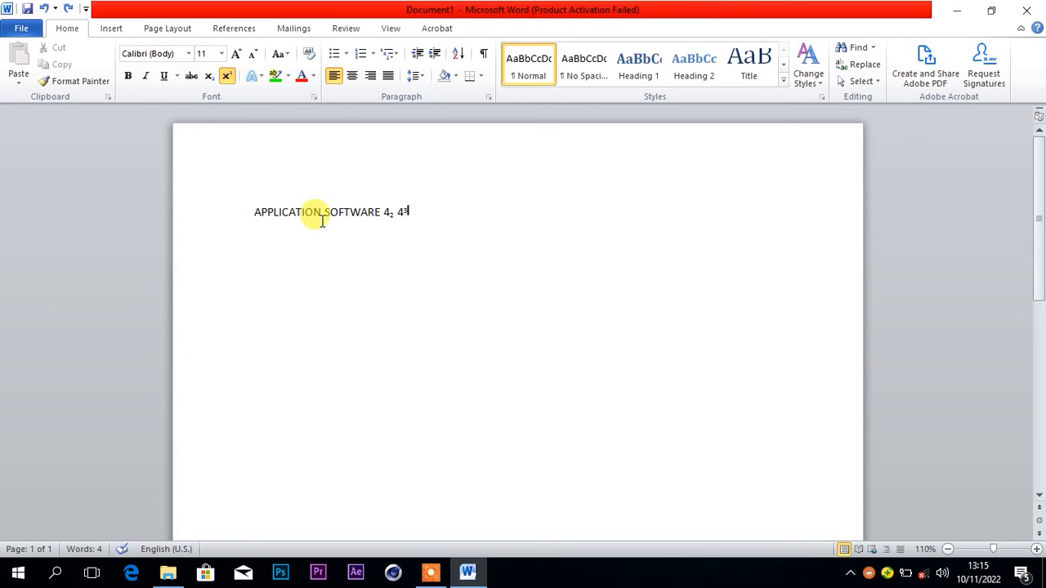
Set the font color of the whole "APPLICATION SOFTWARE" line to the standard blue and deselect the text
left_click_drag(253, 210, 419, 206)
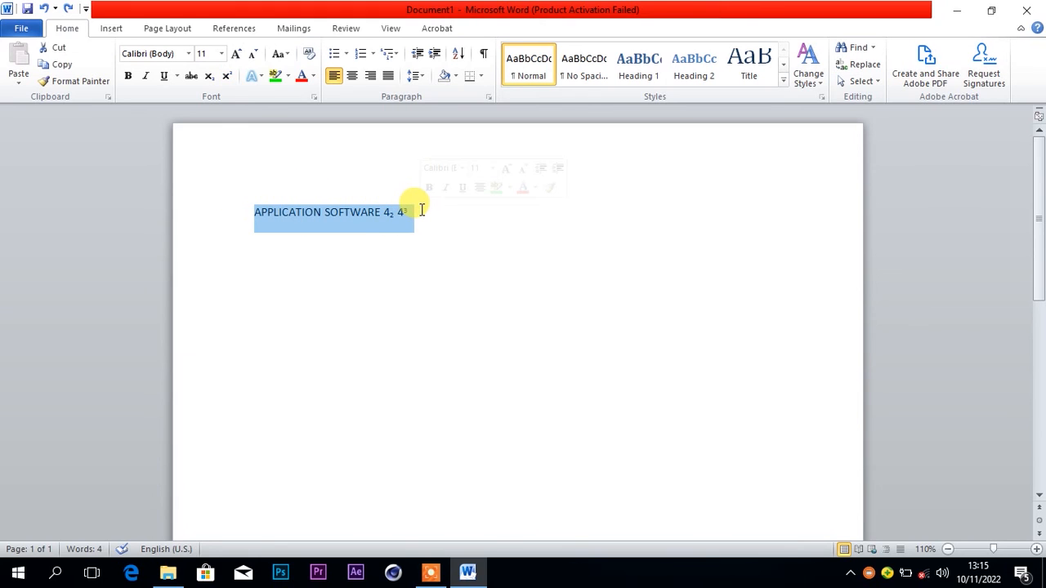
left_click(315, 76)
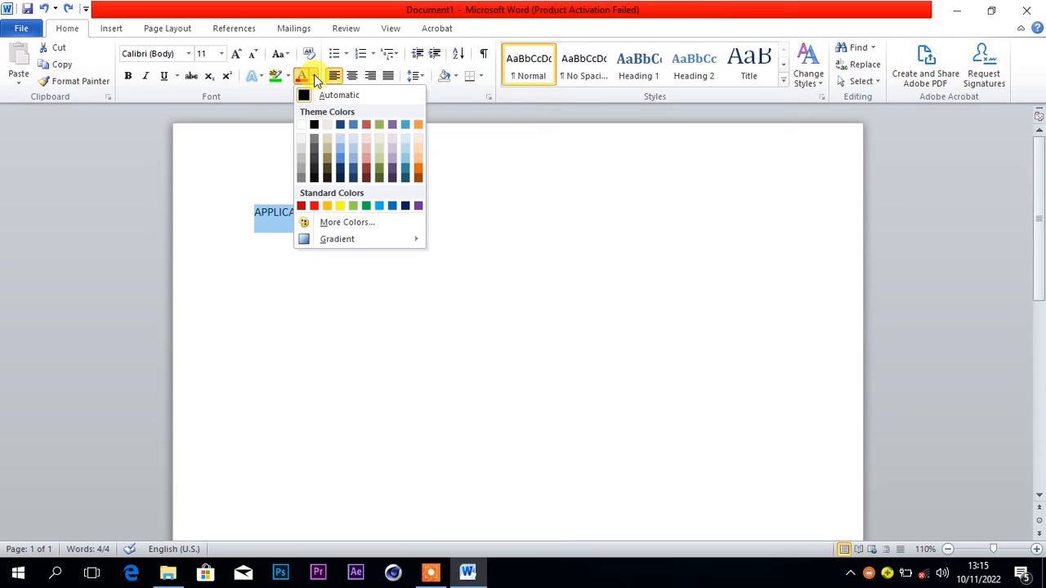
left_click(393, 207)
left_click(424, 214)
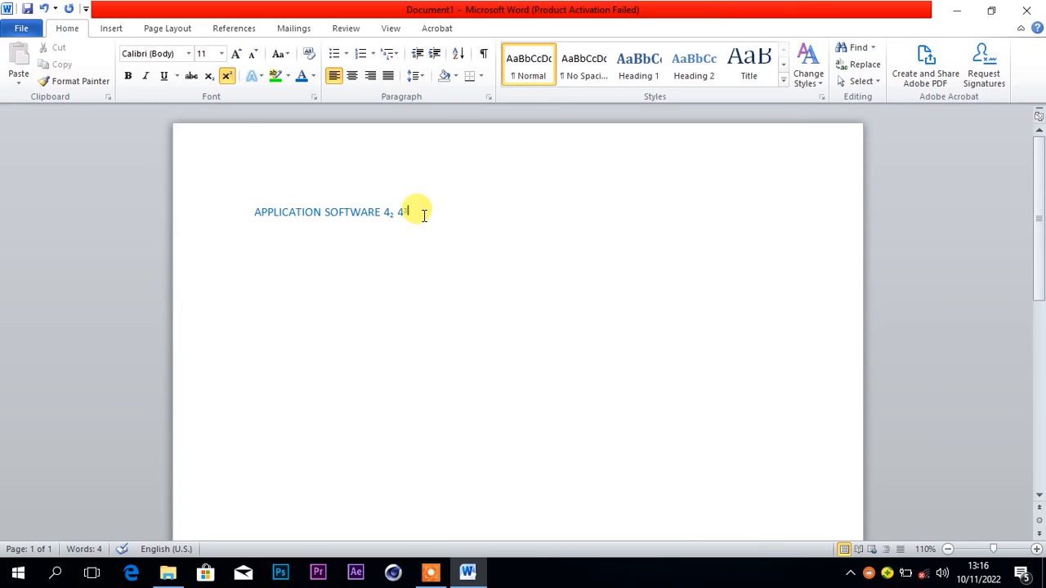